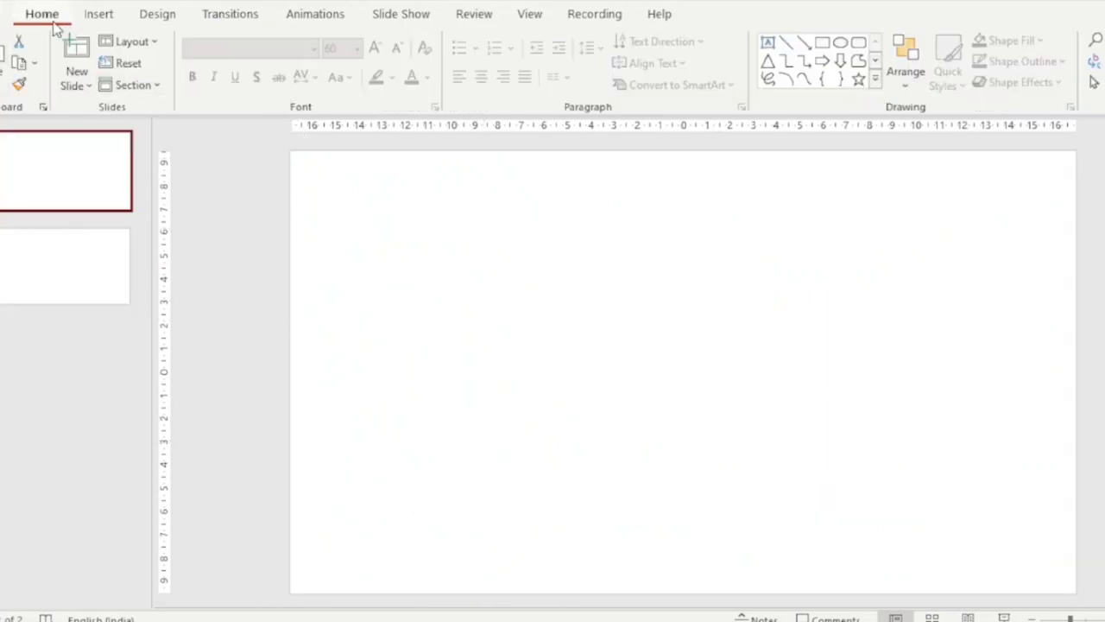
Type 'Computer Skills 53' into the title placeholder of the second slide
click(21, 259)
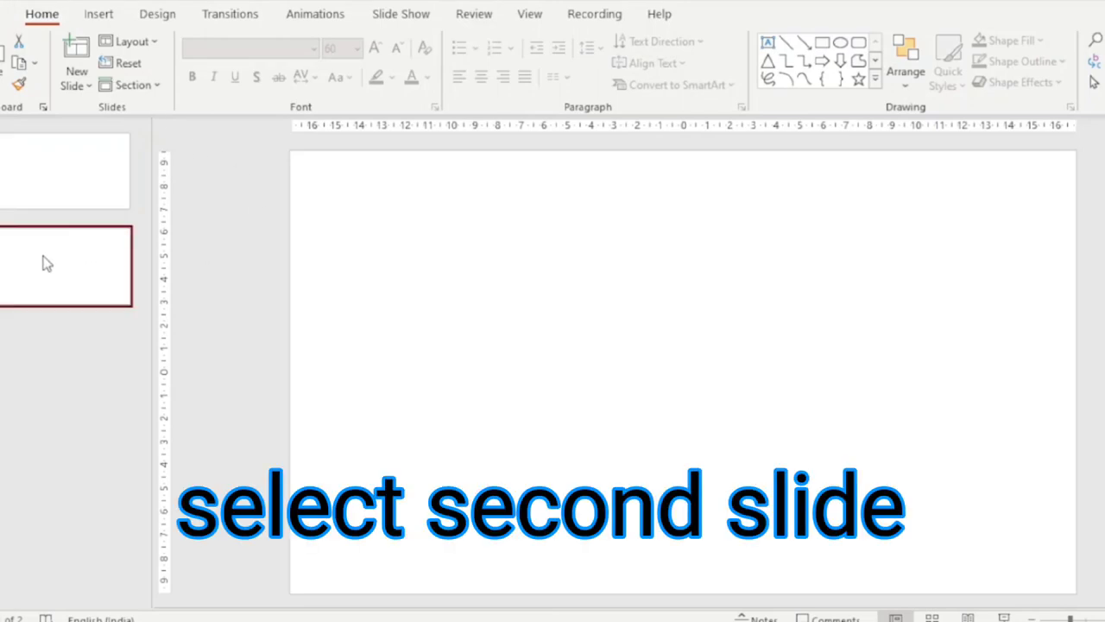
click(629, 299)
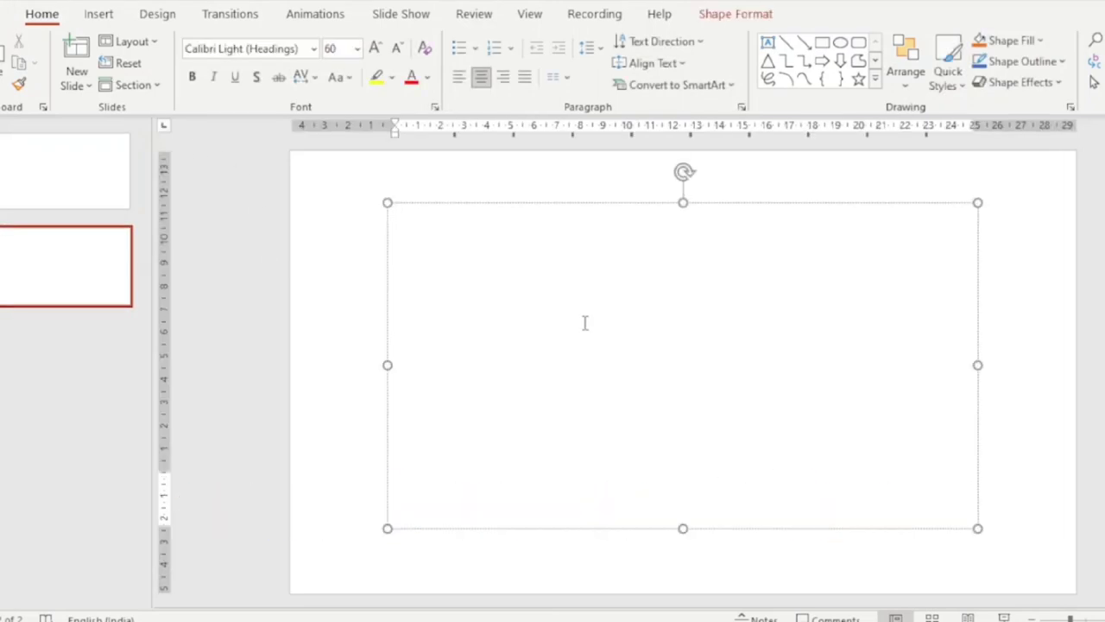
text(C)
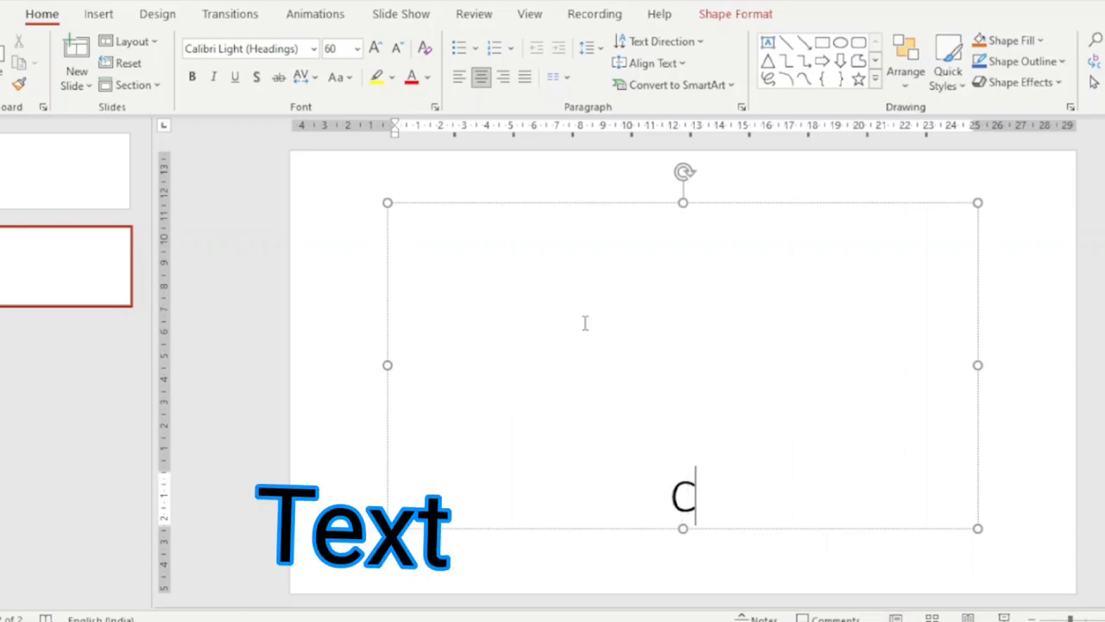
text(om)
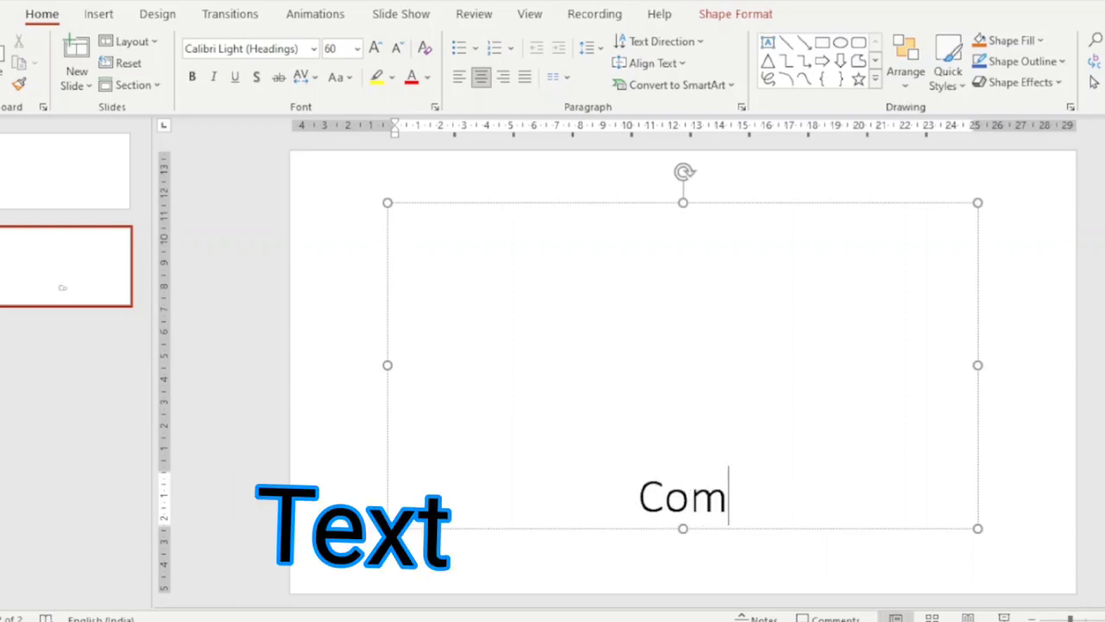
text(pute)
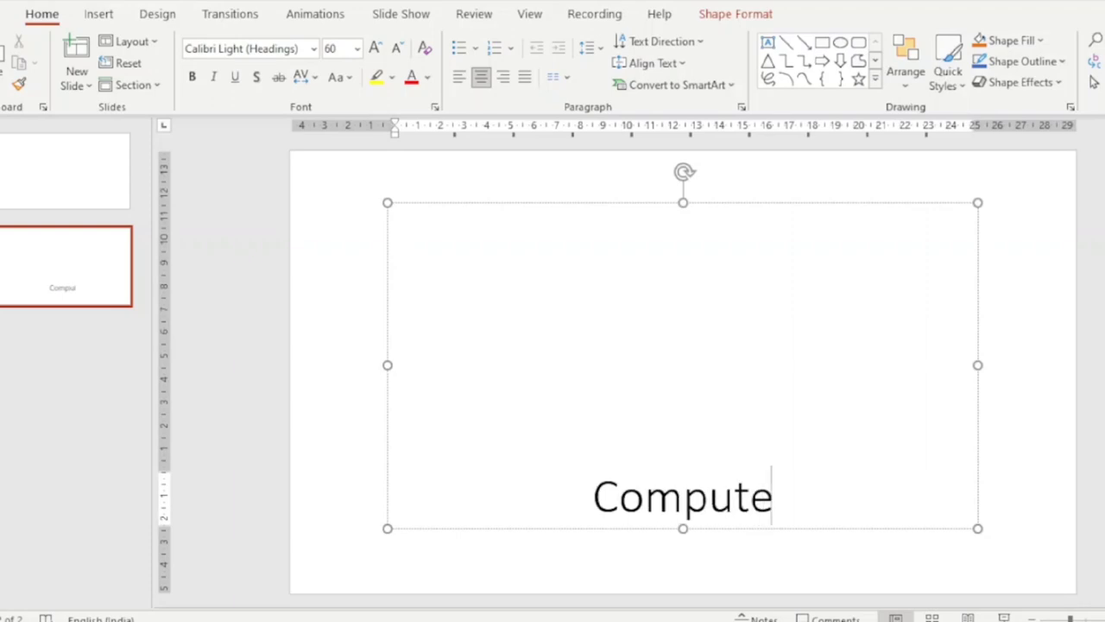
text(r)
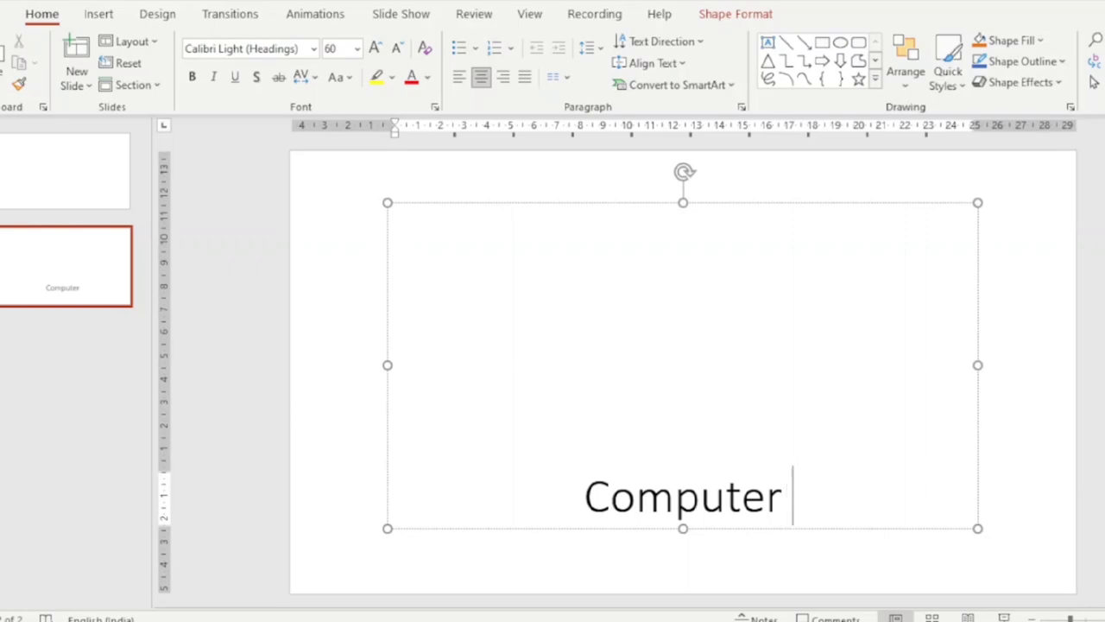
text( Ski)
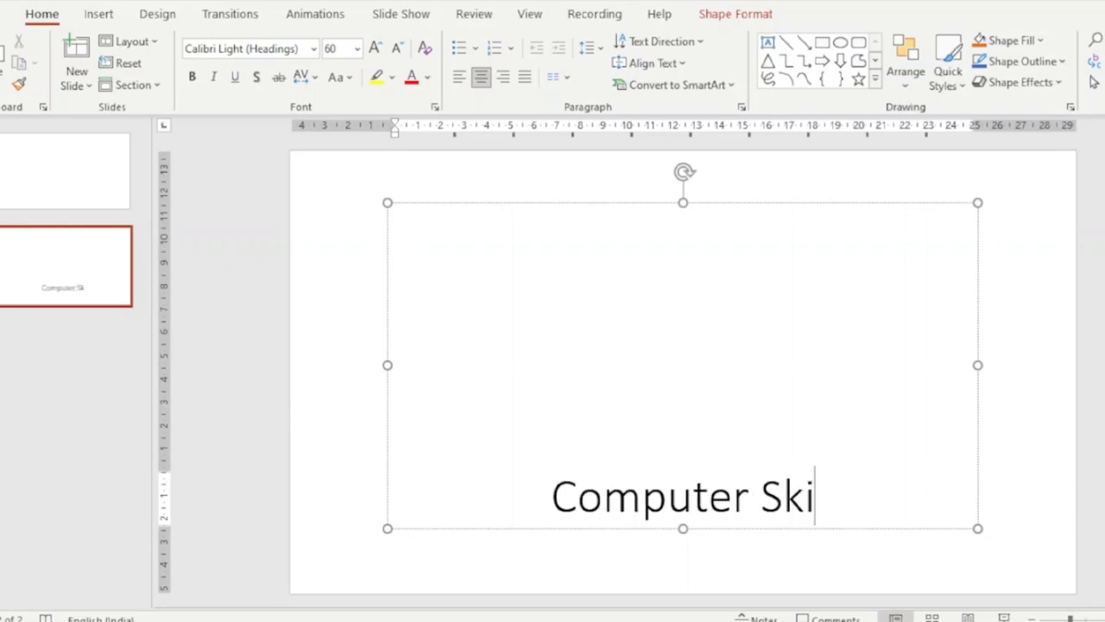
text(lls )
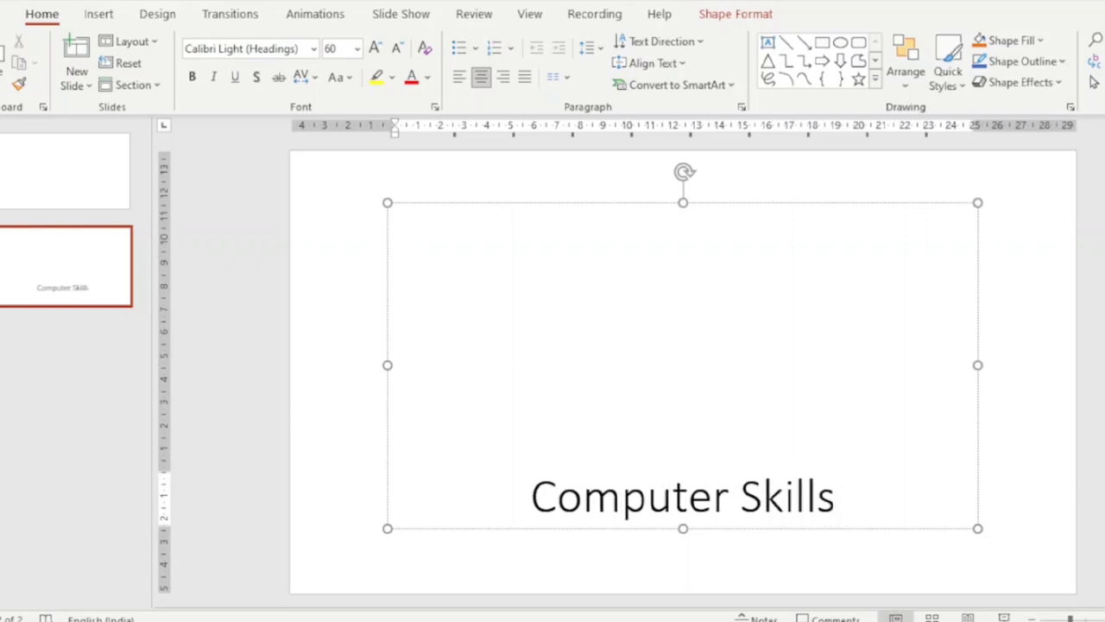
text(53)
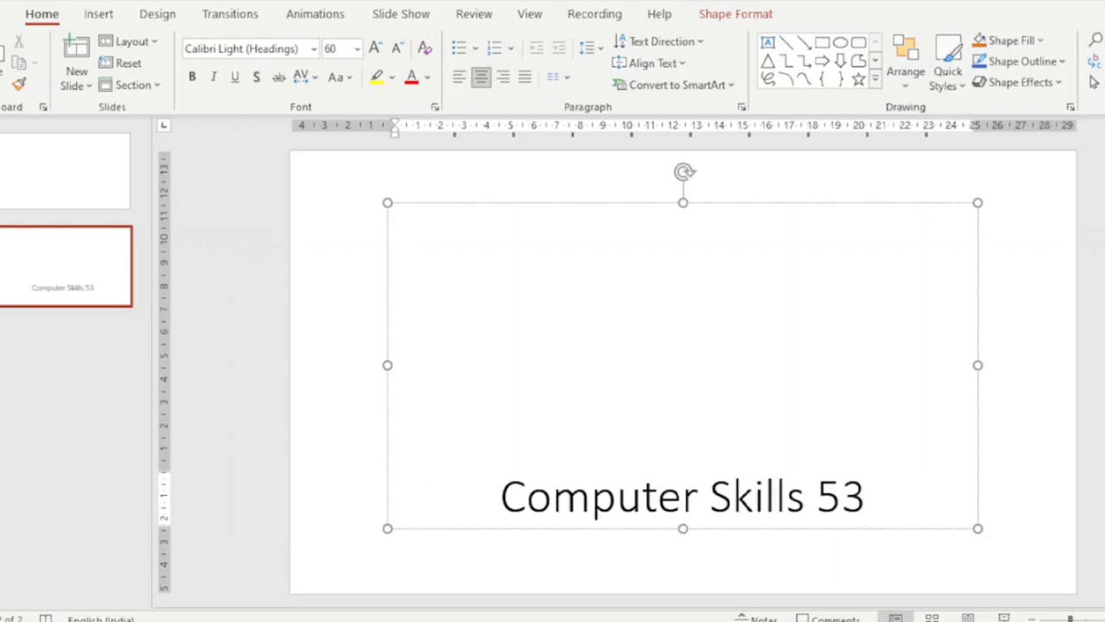
Select the whole 'Computer Skills 53' title and set its font size to 66 pt
key(shift+Left)
key(shift+Left)
key(shift+Left)
key(shift+Left)
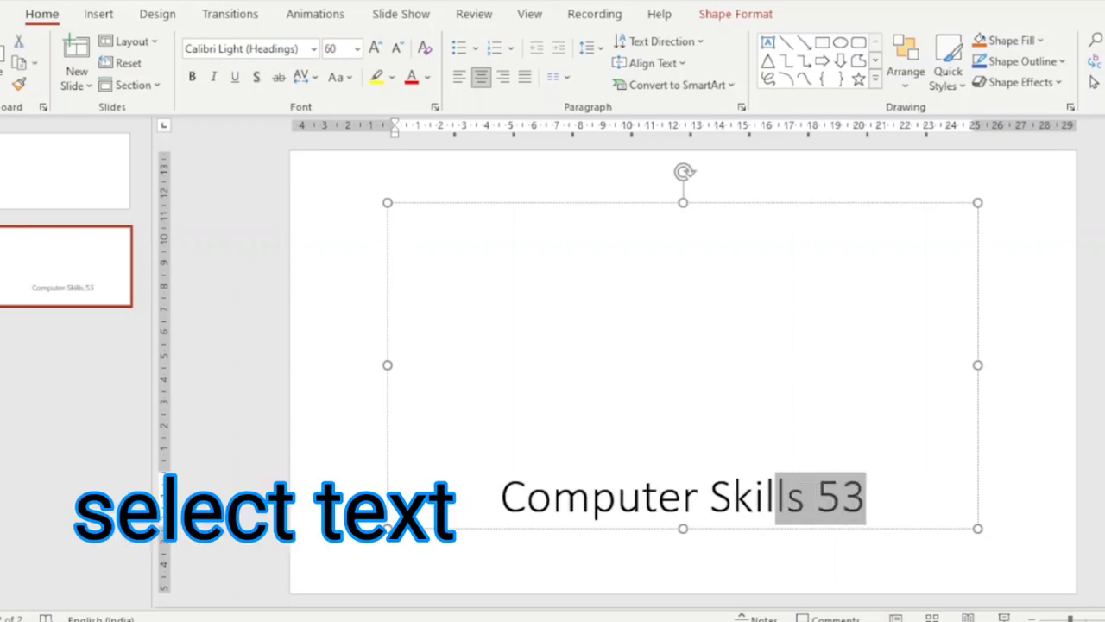
key(shift+Left)
key(shift+Left)
key(shift+Left)
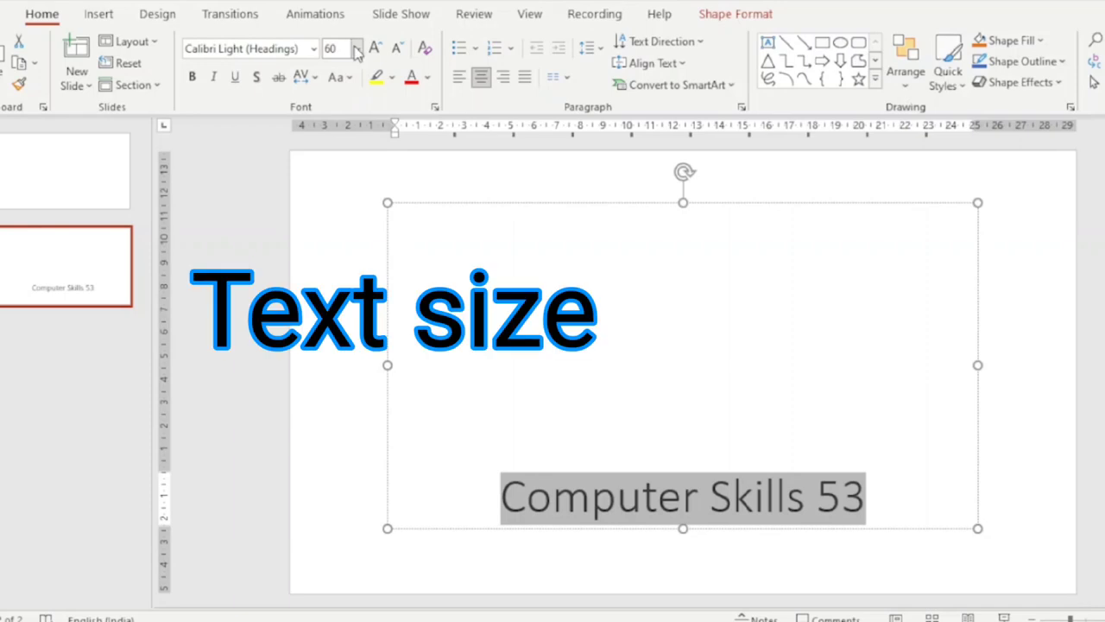
click(358, 50)
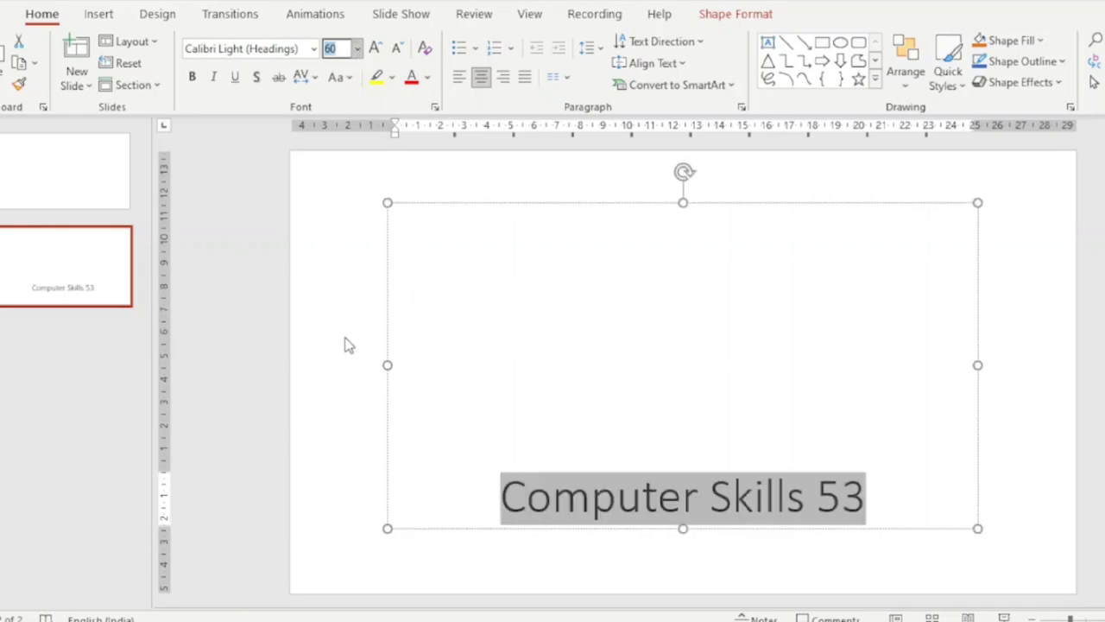
click(346, 331)
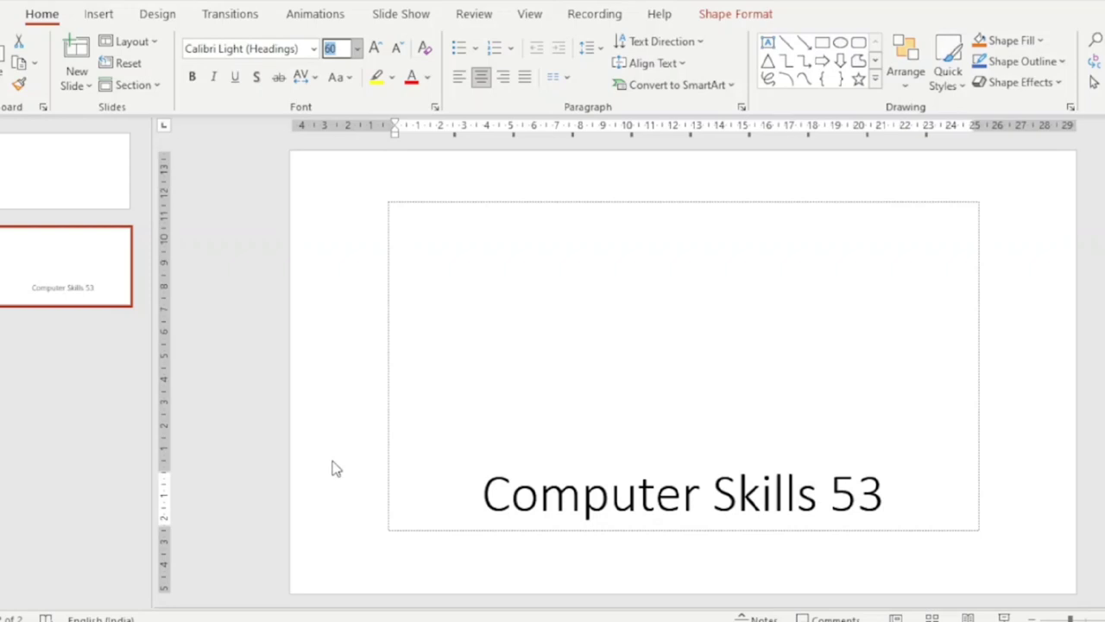
Make the title bold and change its font to Arial Black
click(192, 77)
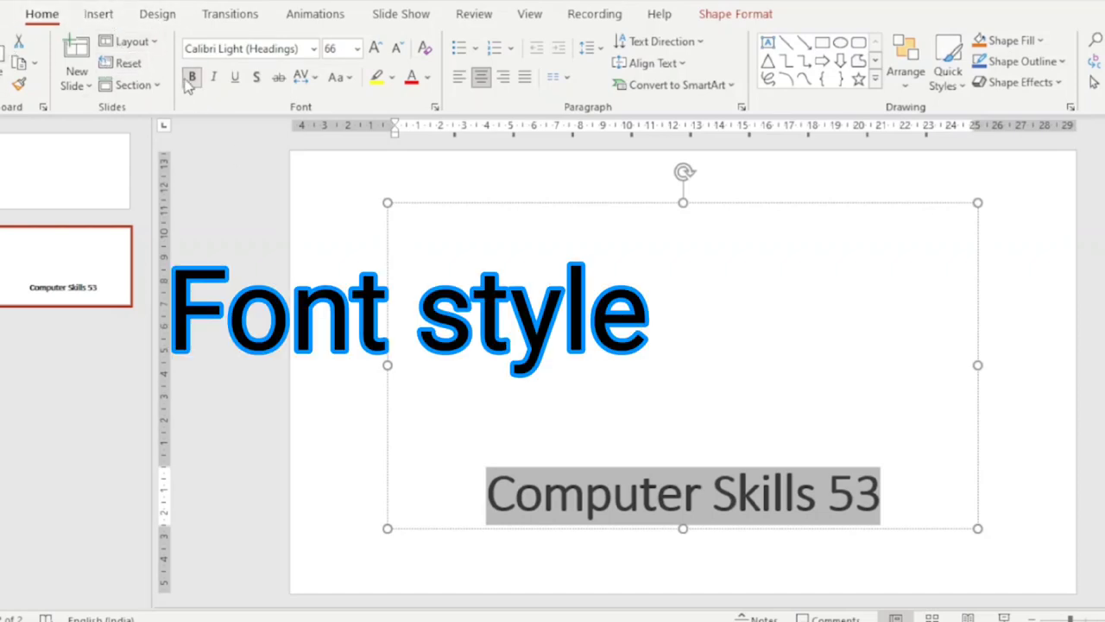
click(302, 49)
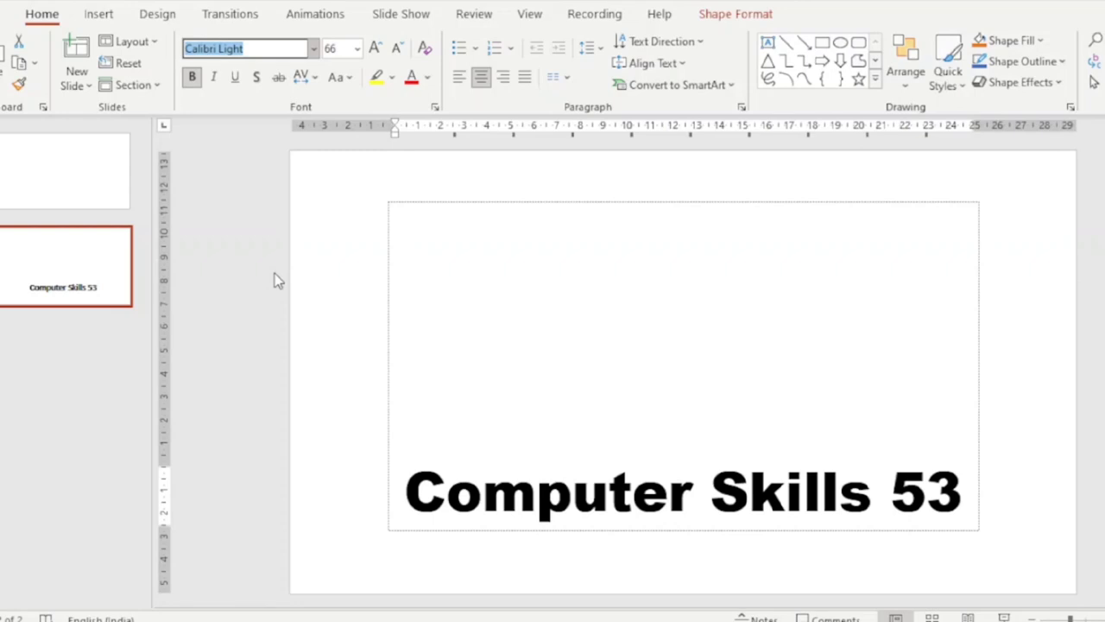
text(Arial Black)
key(Return)
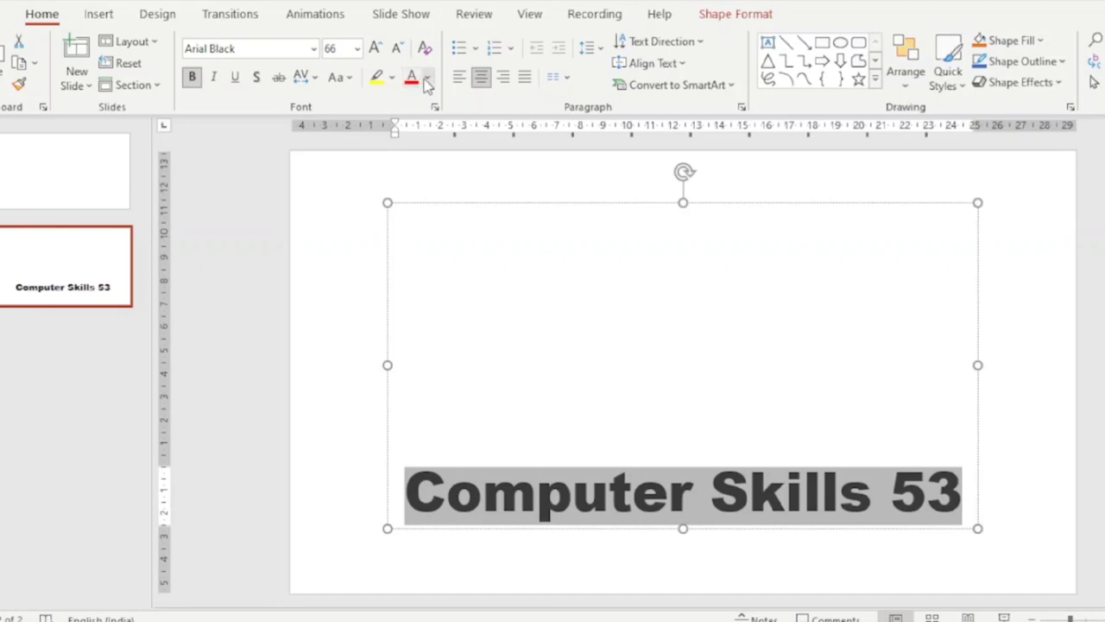
Set the 'Computer Skills 53' title's font colour to dark blue
click(432, 174)
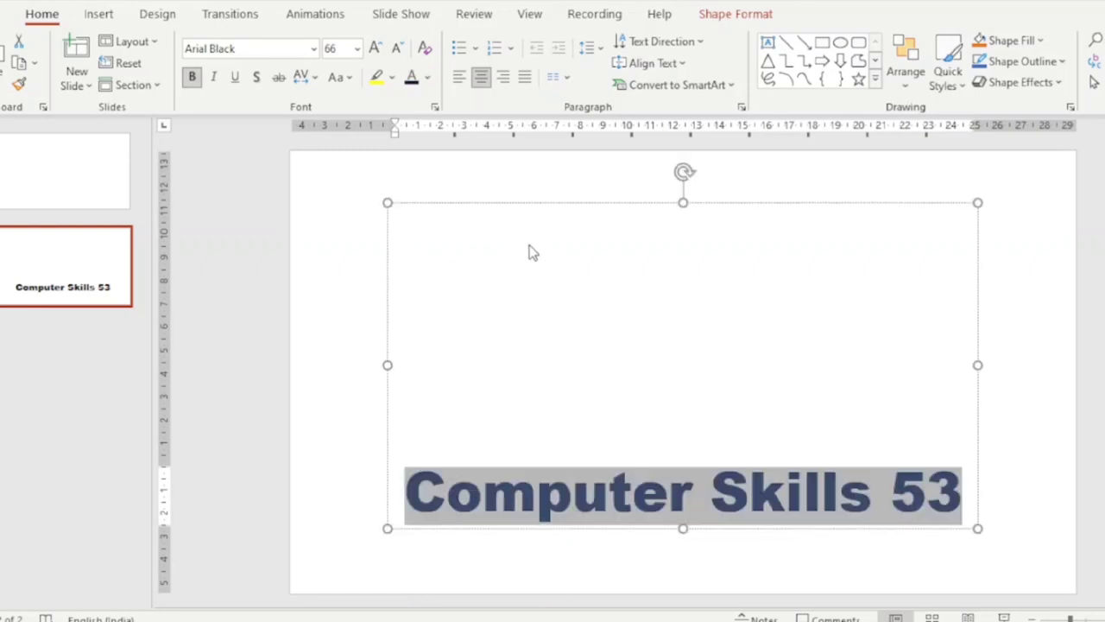
click(513, 399)
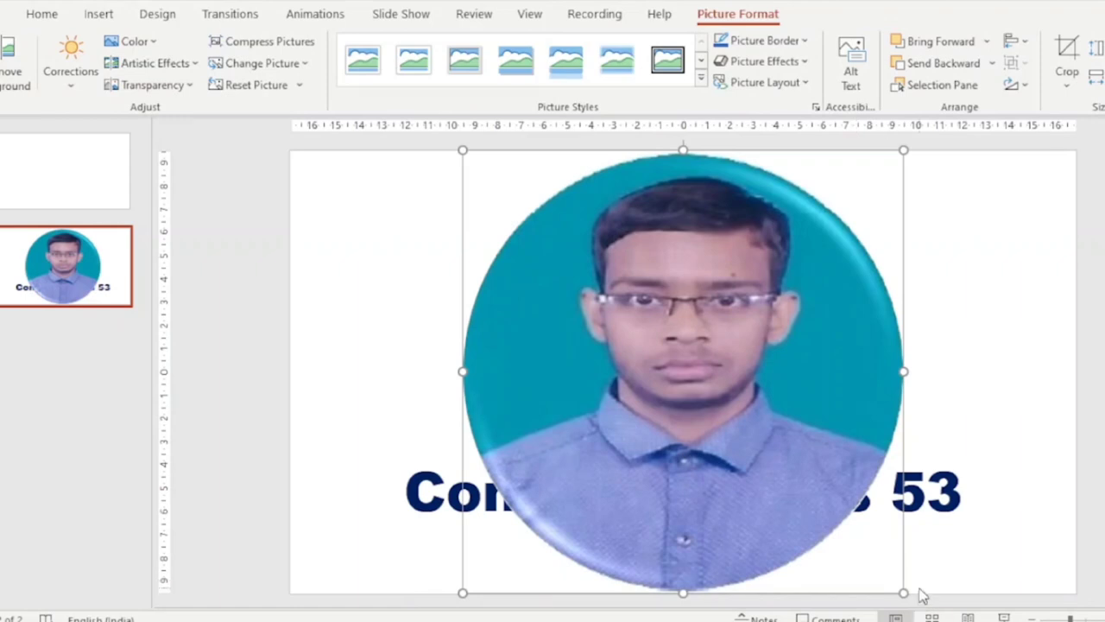
Make the circular portrait smaller and centre it just above the dark blue title
mouse_move(904, 593)
mouse_down()
mouse_move(738, 351)
mouse_move(698, 345)
mouse_up()
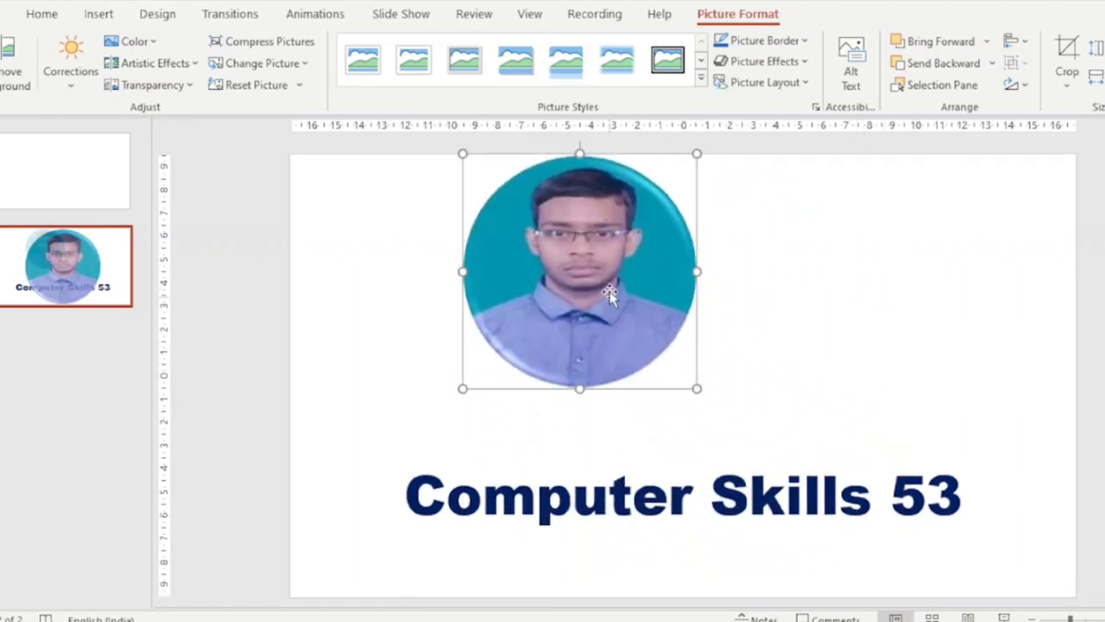
drag(609, 291, 684, 338)
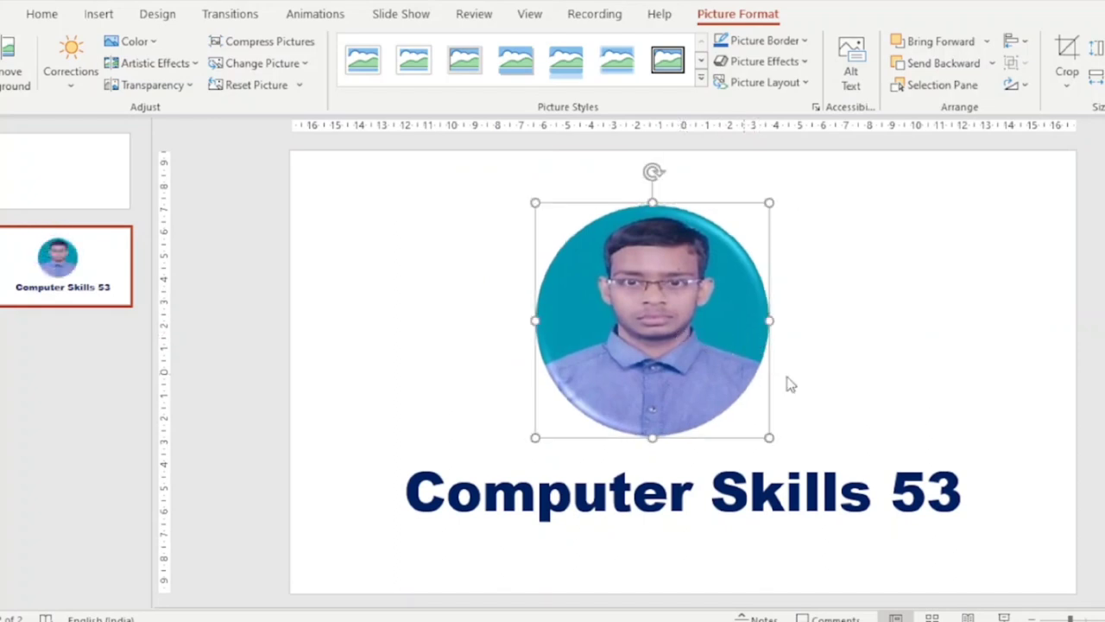
click(890, 312)
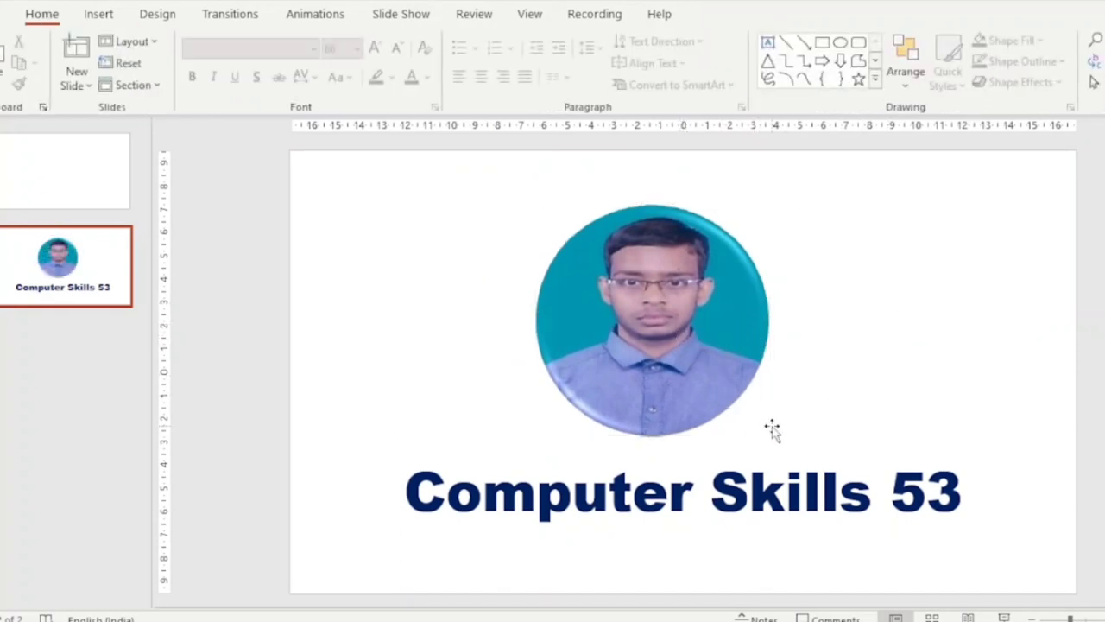
click(674, 366)
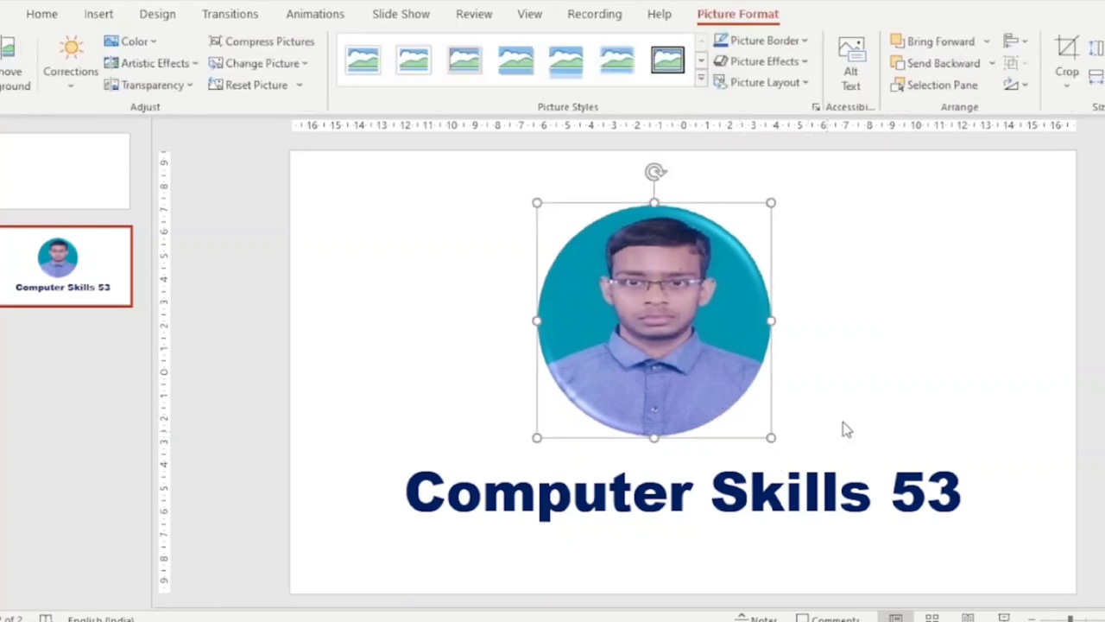
click(857, 391)
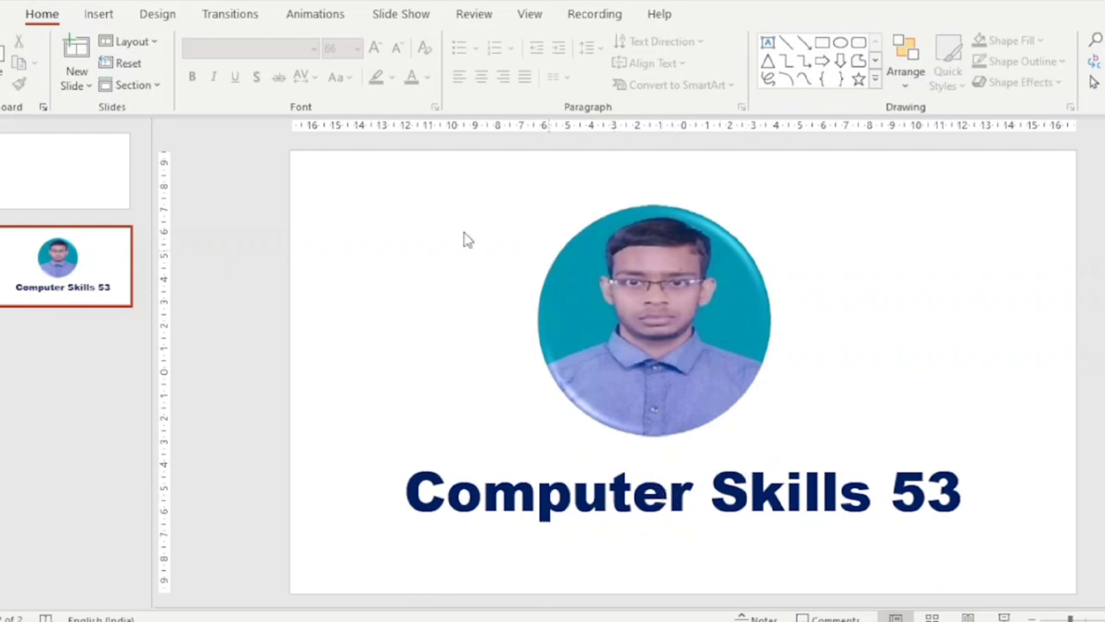
On the blank first slide, insert the blue-green gradient-stripe picture from a file
click(71, 193)
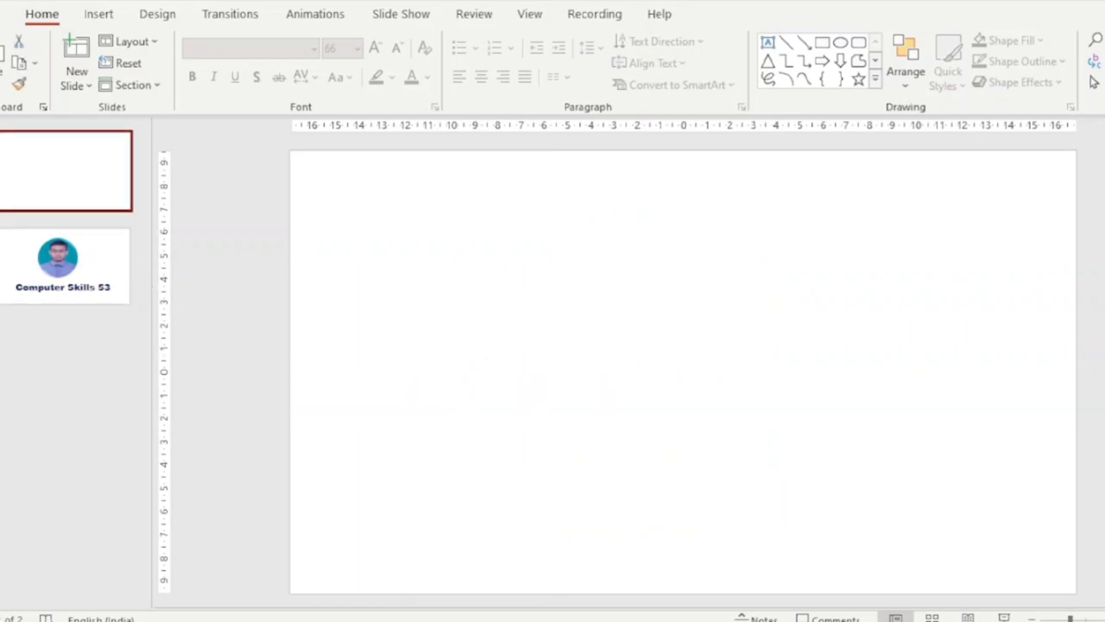
key(alt+n)
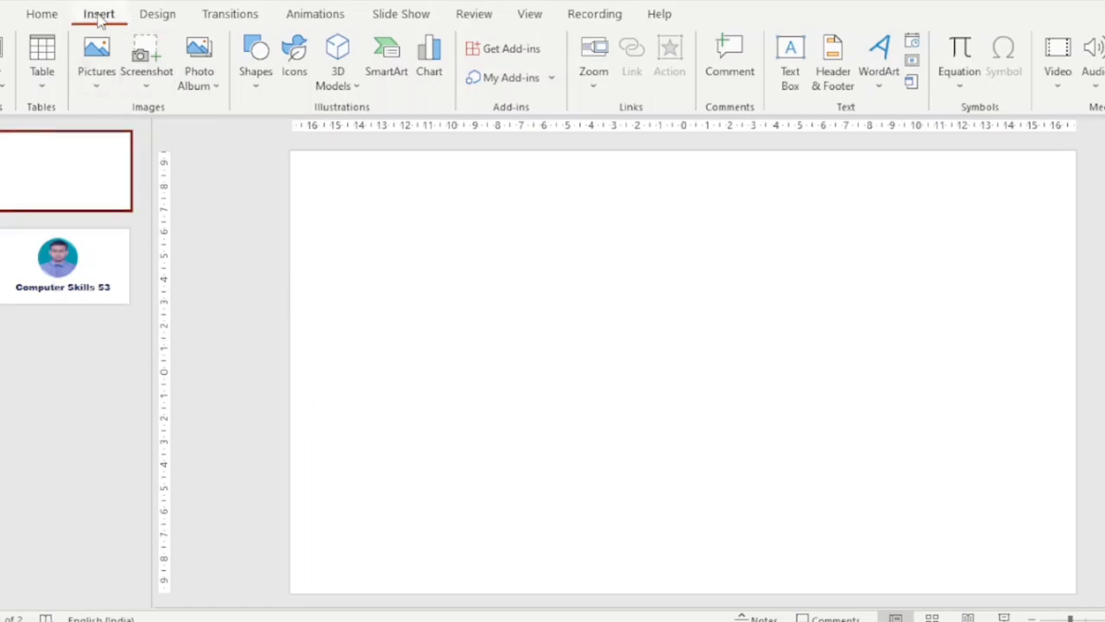
click(97, 62)
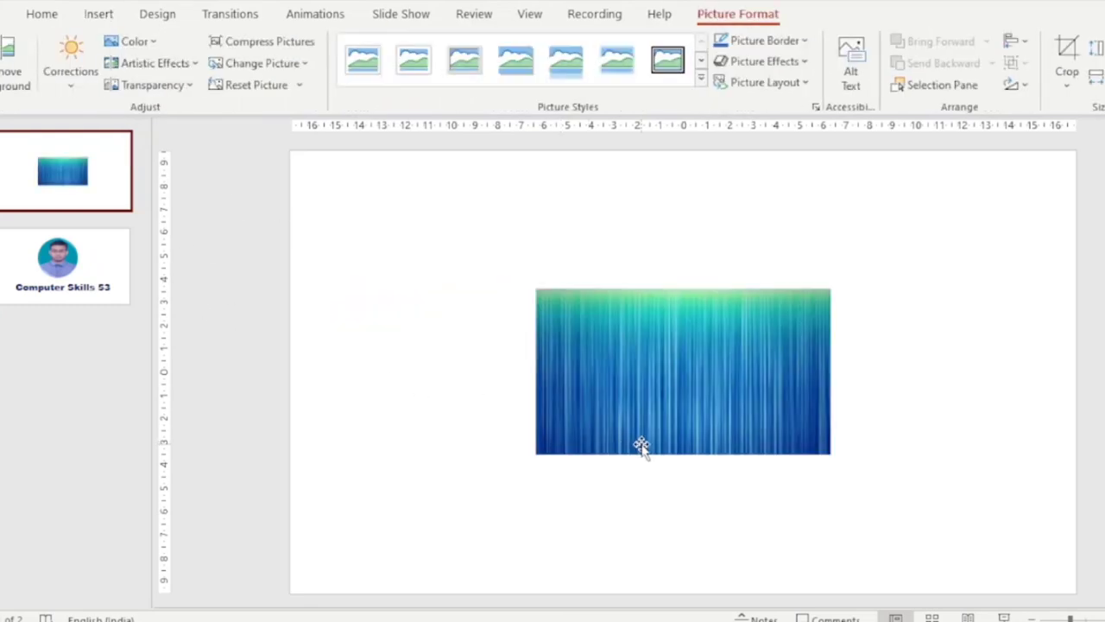
Extend the stripe picture to the slide's top-left corner and down to its bottom edge
click(646, 401)
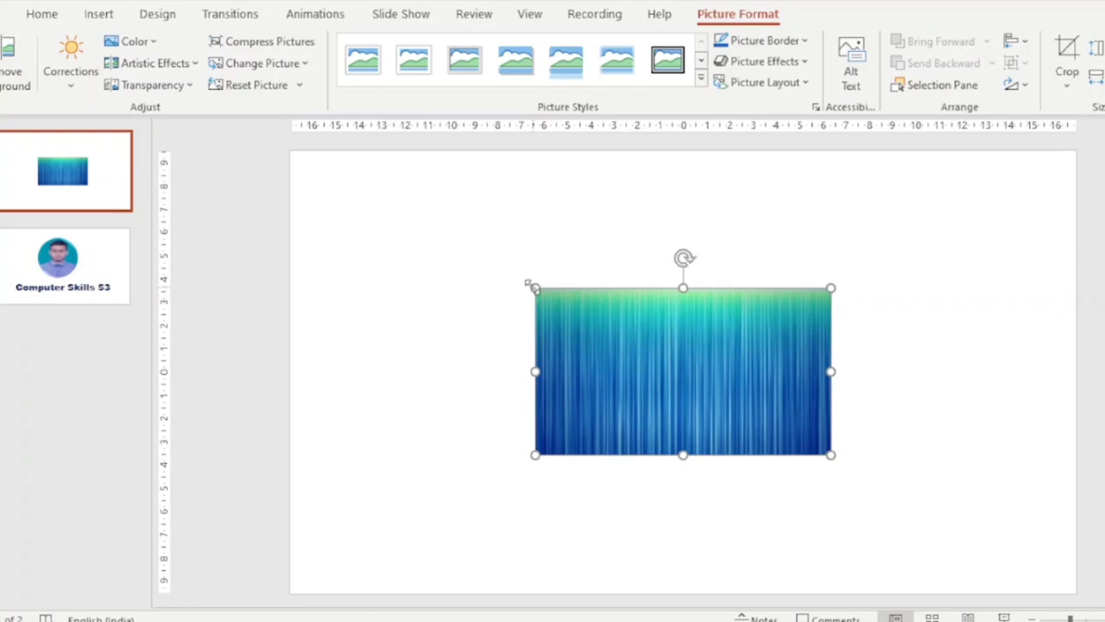
mouse_move(536, 294)
mouse_down()
mouse_move(334, 201)
mouse_move(289, 195)
mouse_up()
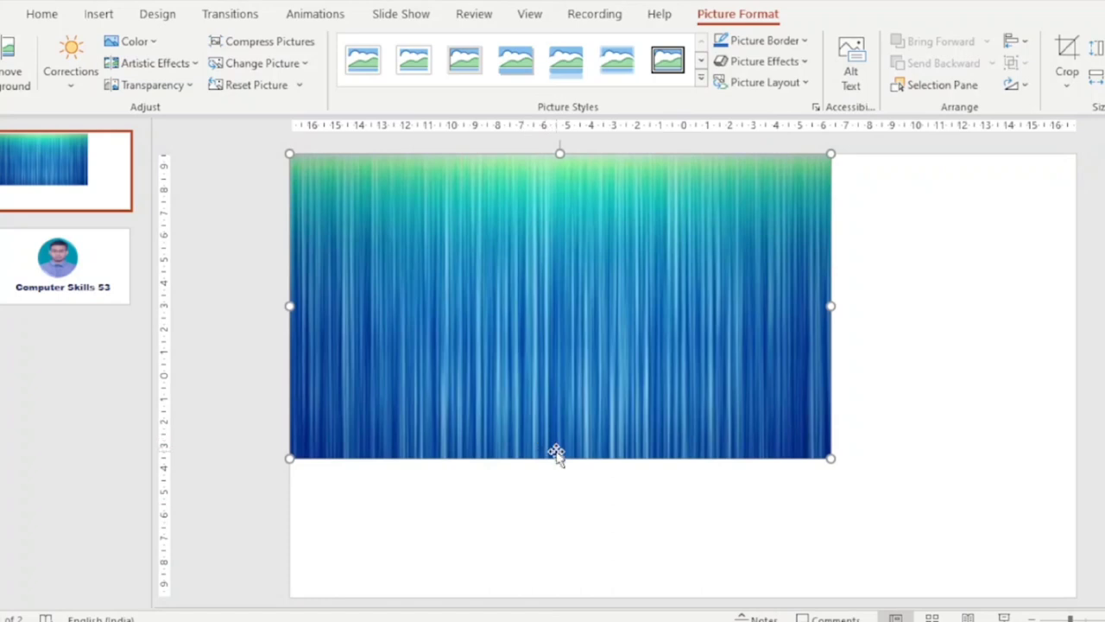
drag(560, 462, 556, 594)
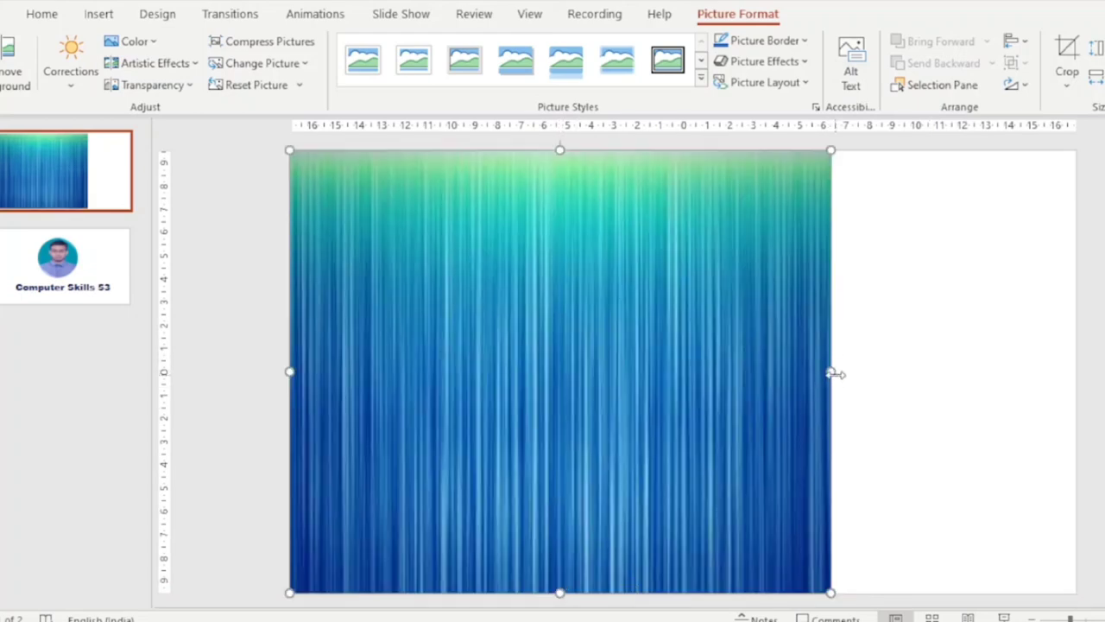
Stretch the stripe picture's right edge to align exactly with the slide's right edge
mouse_move(834, 373)
mouse_down()
mouse_move(1087, 389)
mouse_move(1071, 388)
mouse_up()
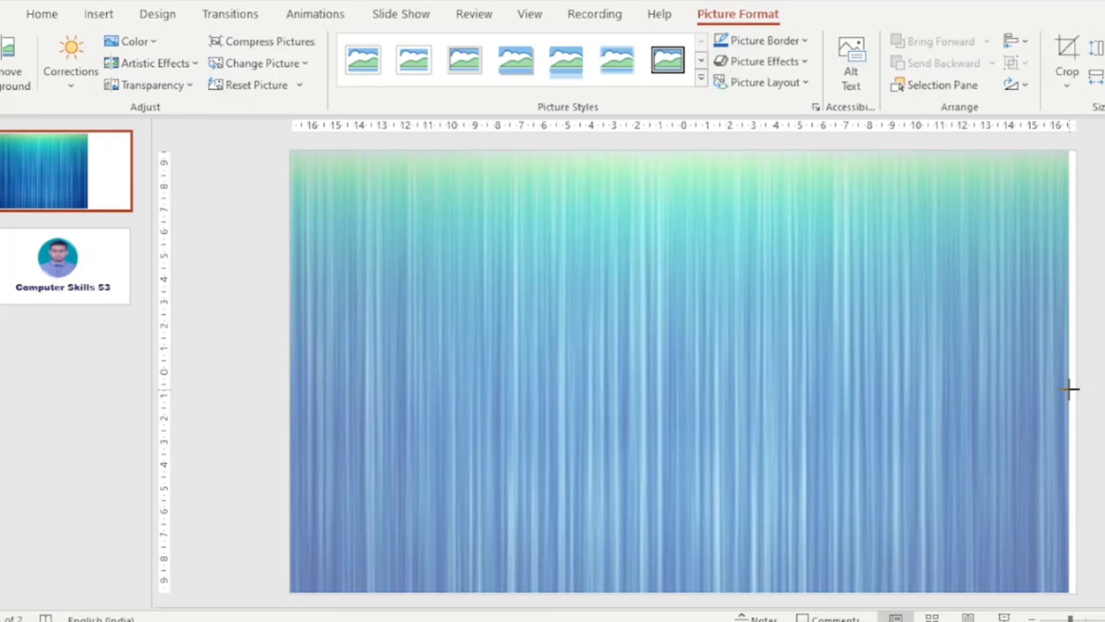
drag(1070, 390, 1075, 390)
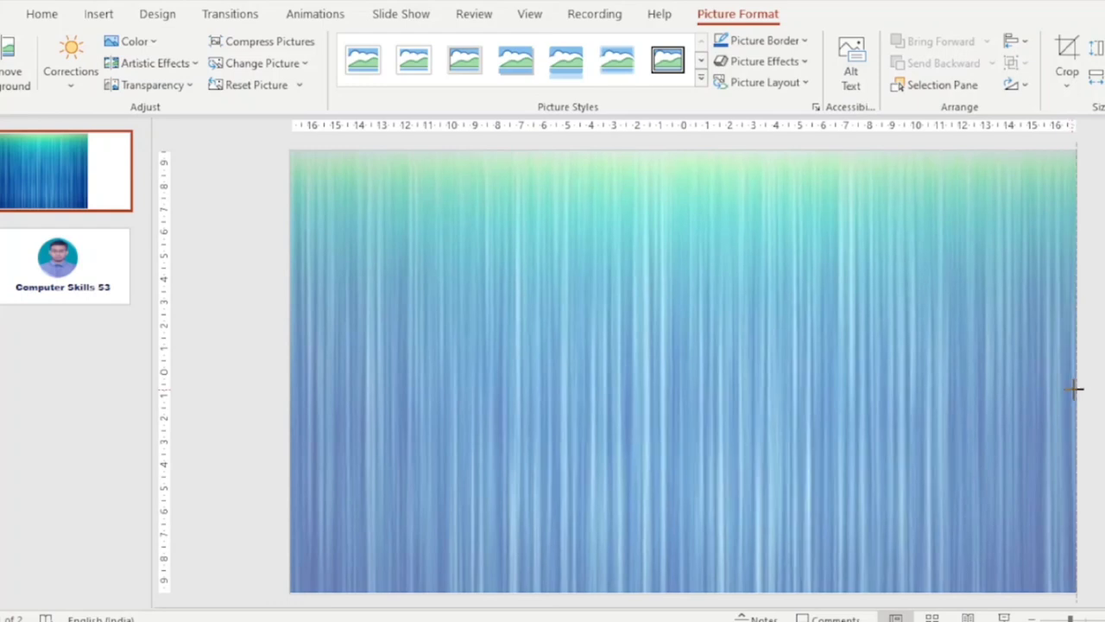
drag(1074, 390, 1068, 390)
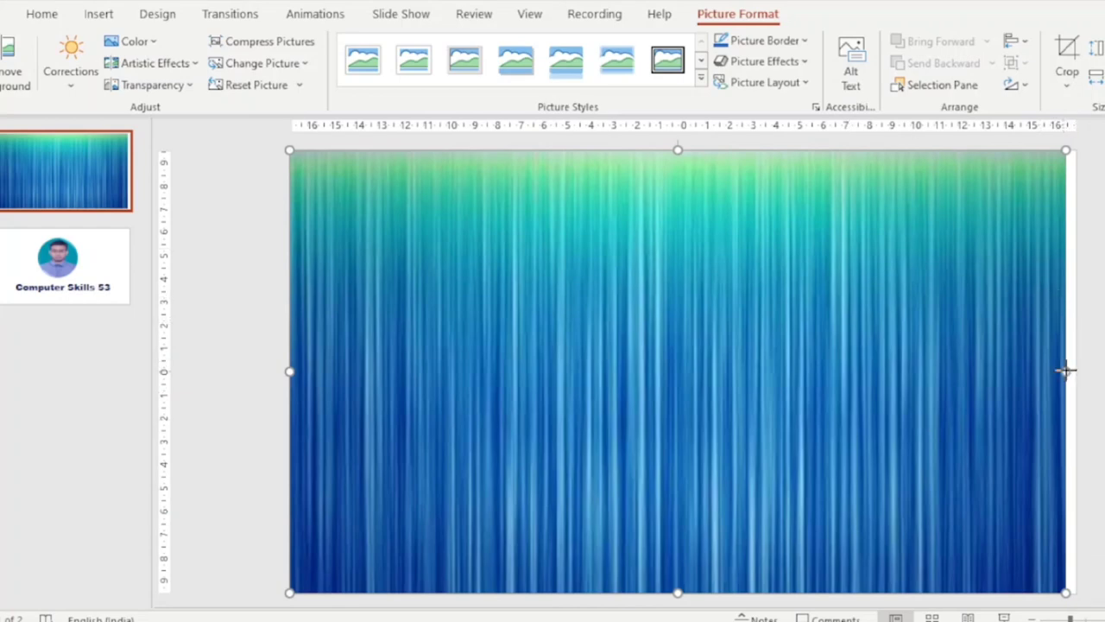
drag(1067, 371, 1075, 370)
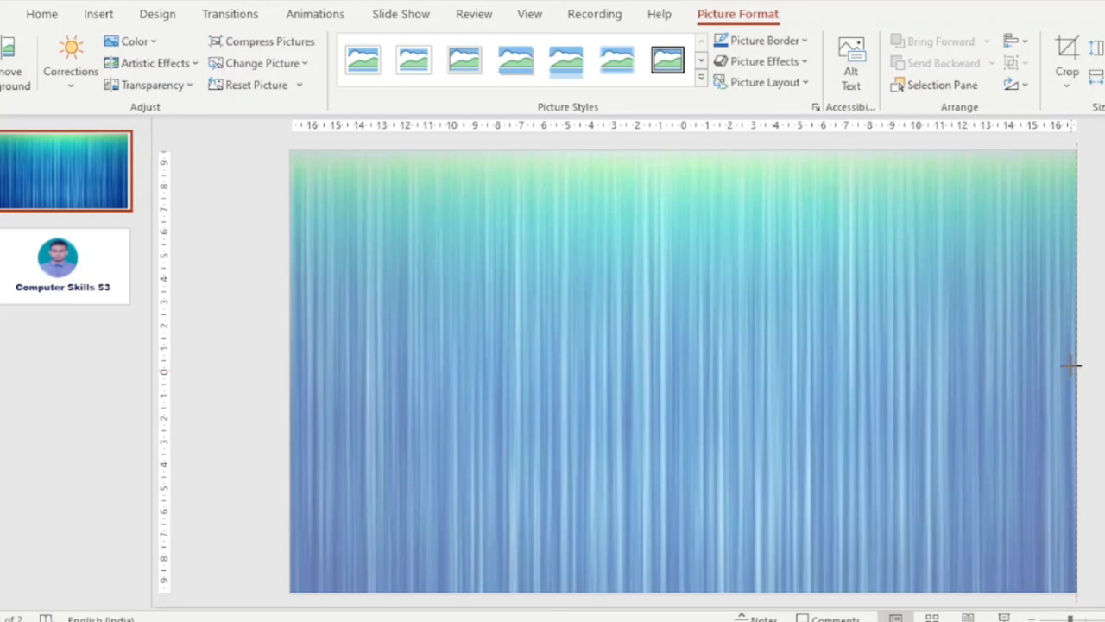
drag(1070, 366, 1073, 368)
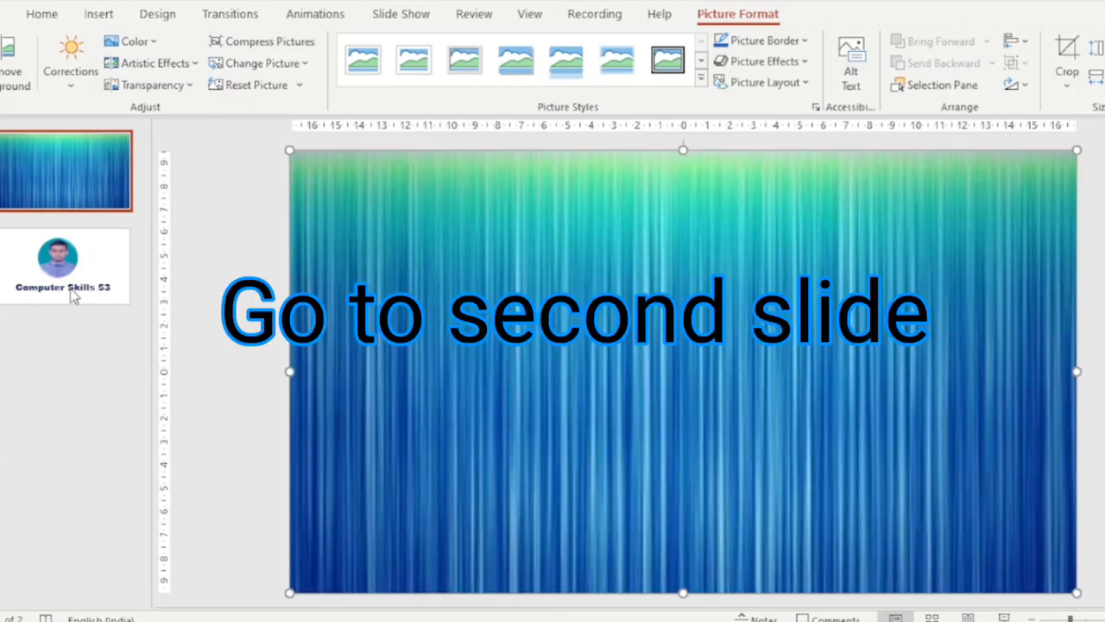
Return to the portrait slide and bring up the Transitions options
click(89, 257)
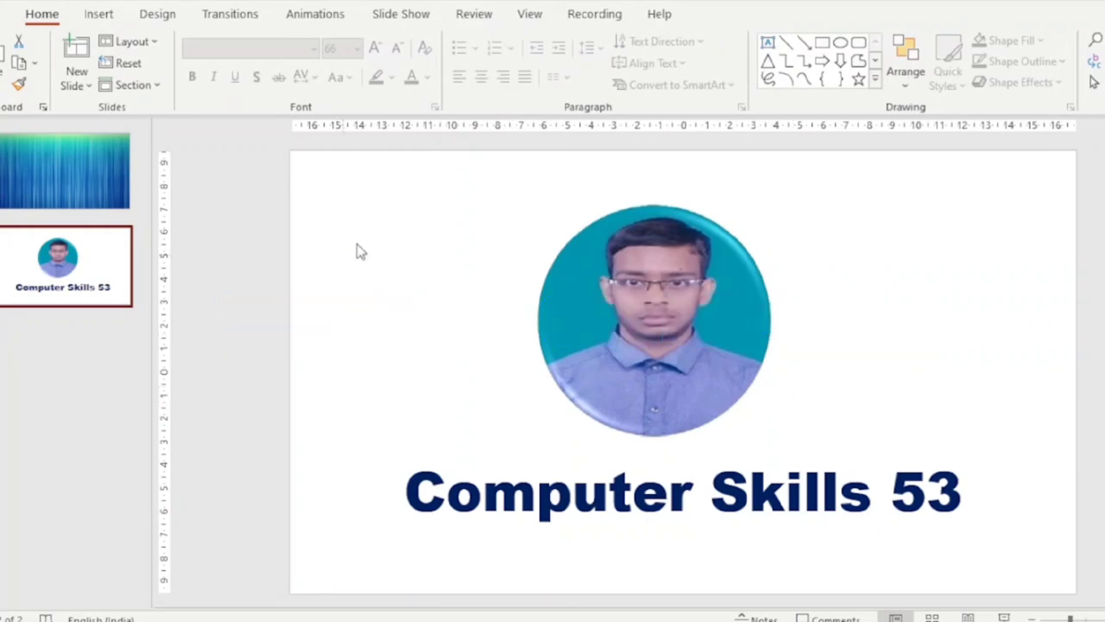
click(250, 19)
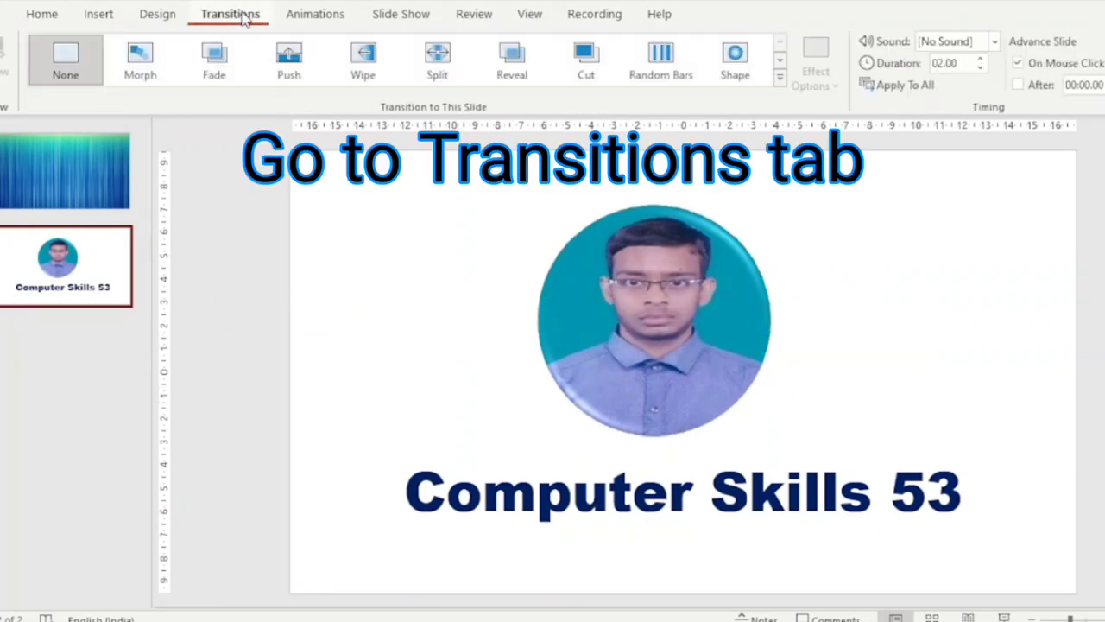